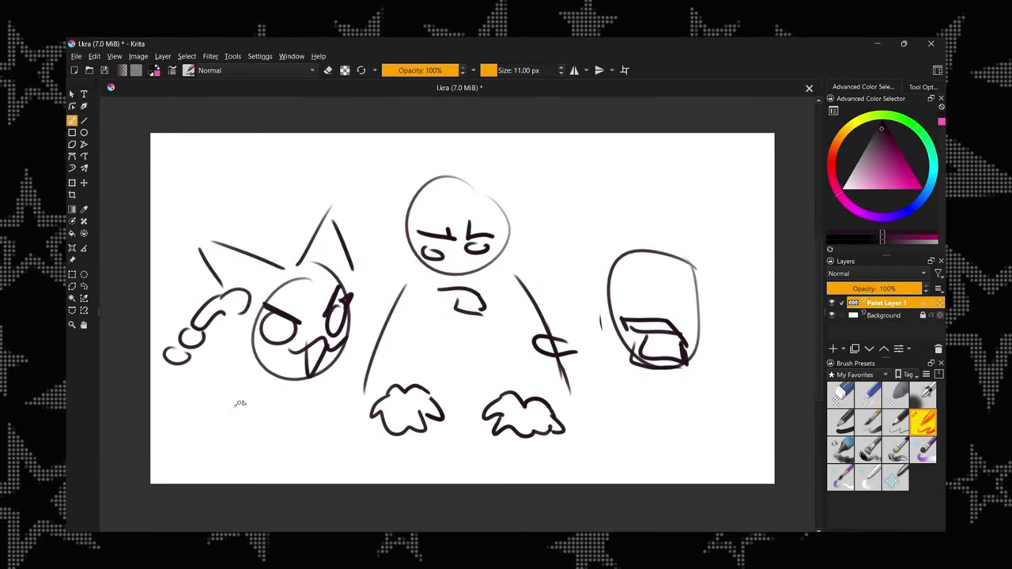
Step: Sketch the cat figure's raised fist, arm, body lines and a face line
drag(238, 399, 300, 431)
drag(214, 411, 217, 458)
drag(269, 372, 186, 471)
drag(324, 371, 320, 439)
drag(328, 391, 356, 430)
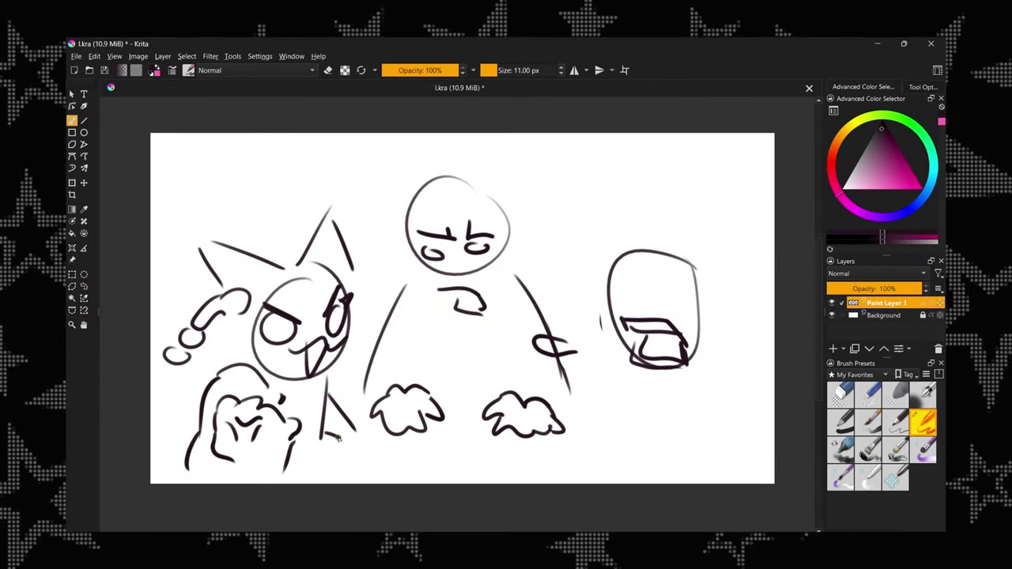
drag(234, 331, 206, 370)
drag(347, 340, 331, 383)
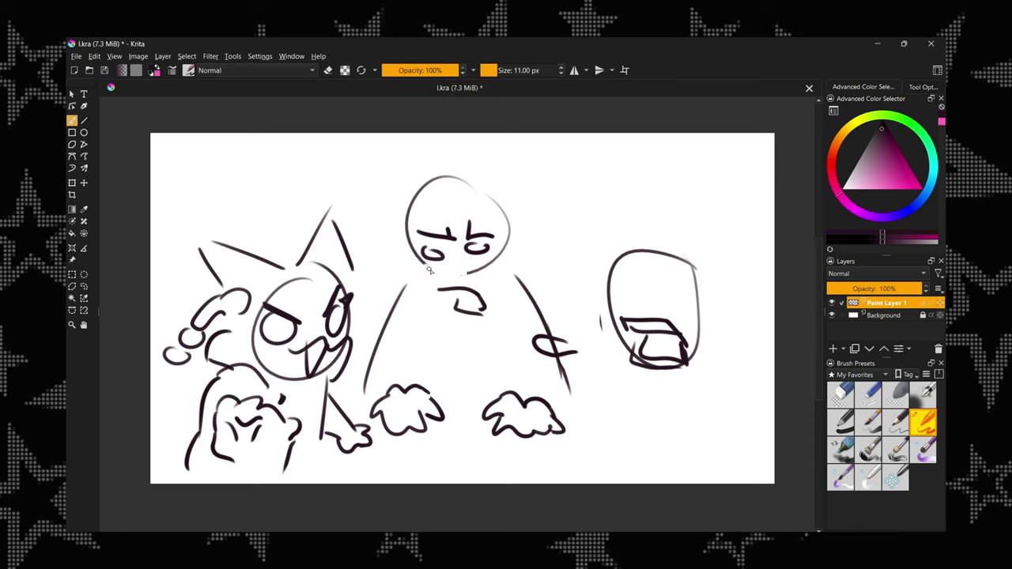
Step: Redraw the middle figure's hand and give it spiky hair, a jaw and an open mouth
drag(435, 291, 484, 318)
drag(506, 273, 491, 316)
drag(423, 221, 378, 278)
key(ctrl+z)
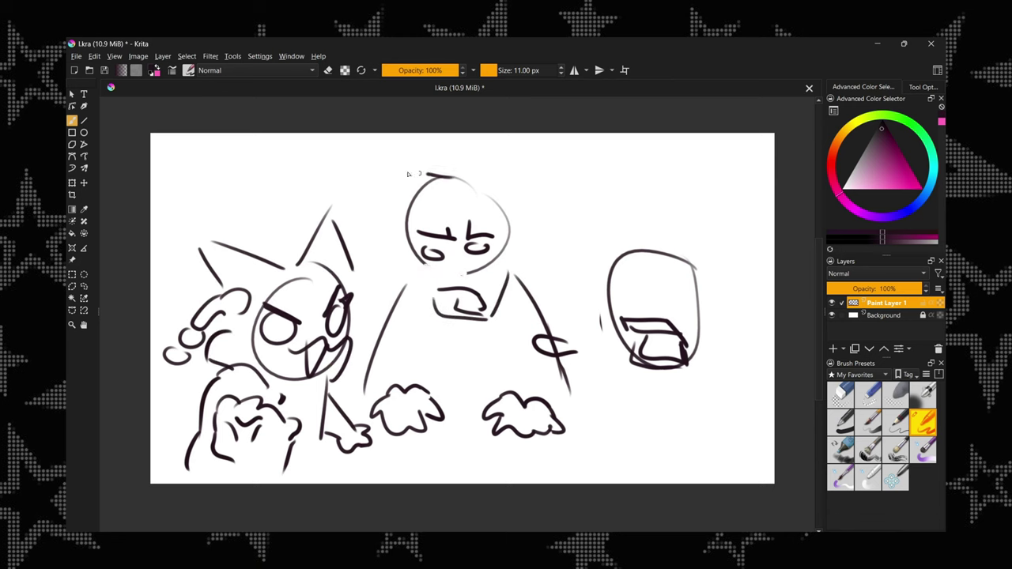
drag(430, 168, 411, 277)
mouse_move(435, 166)
mouse_down()
mouse_move(518, 214)
mouse_move(521, 277)
mouse_up()
mouse_move(411, 237)
mouse_down()
mouse_move(443, 312)
mouse_move(503, 320)
mouse_up()
Step: Add the middle figure's body side curve, collar, and mouth and face details
drag(509, 434, 538, 482)
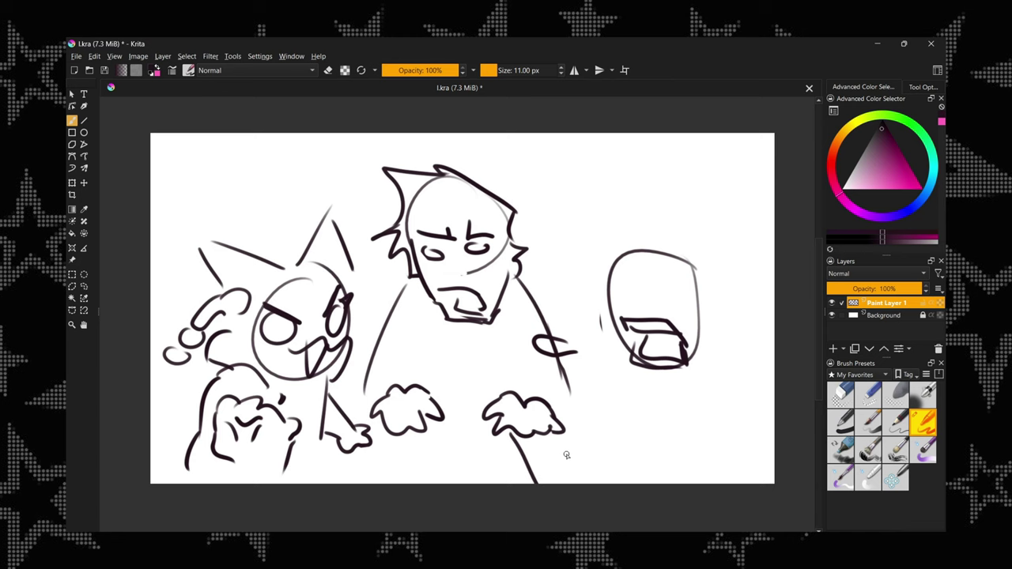
key(ctrl+z)
drag(558, 372, 528, 452)
drag(439, 392, 506, 387)
drag(451, 319, 506, 323)
drag(425, 305, 451, 316)
drag(440, 256, 449, 274)
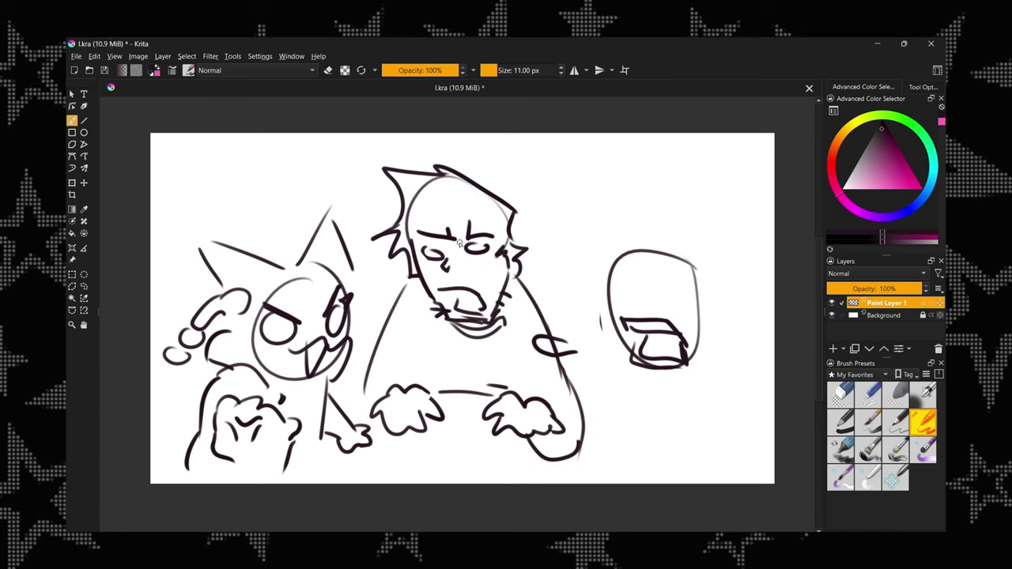
Step: Erase the long body line and rework the right figure's box mouth
key(e)
drag(581, 316, 553, 419)
drag(624, 340, 648, 368)
key(e)
mouse_move(637, 336)
mouse_down()
mouse_move(648, 368)
mouse_move(686, 372)
mouse_up()
key(e)
key(e)
key(e)
drag(645, 336, 683, 352)
key(e)
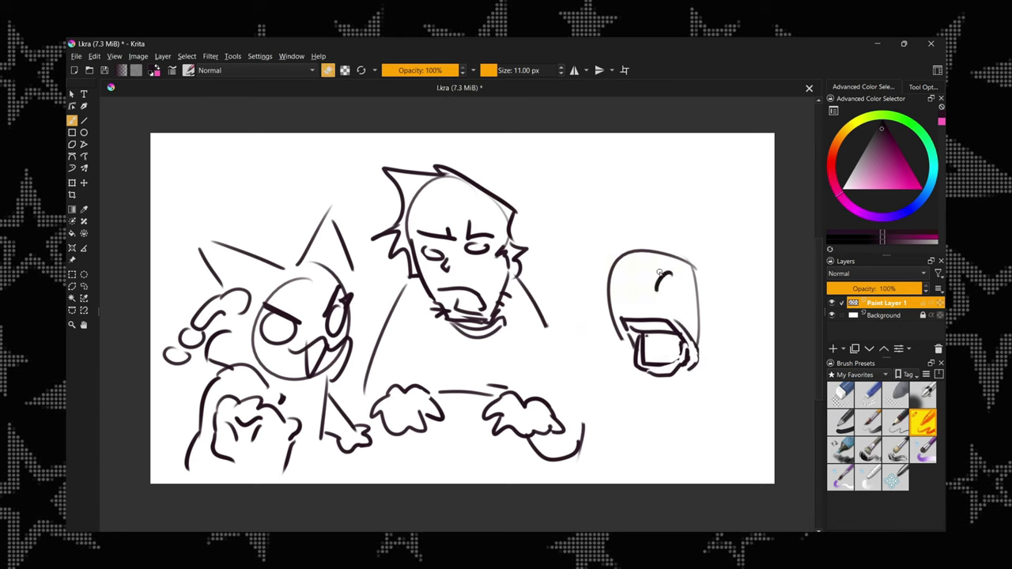
Step: Draw the right figure's brow and eyes, plus a pointing hand reaching left
drag(652, 278, 674, 271)
mouse_move(621, 283)
mouse_down()
mouse_move(626, 294)
mouse_move(672, 297)
mouse_up()
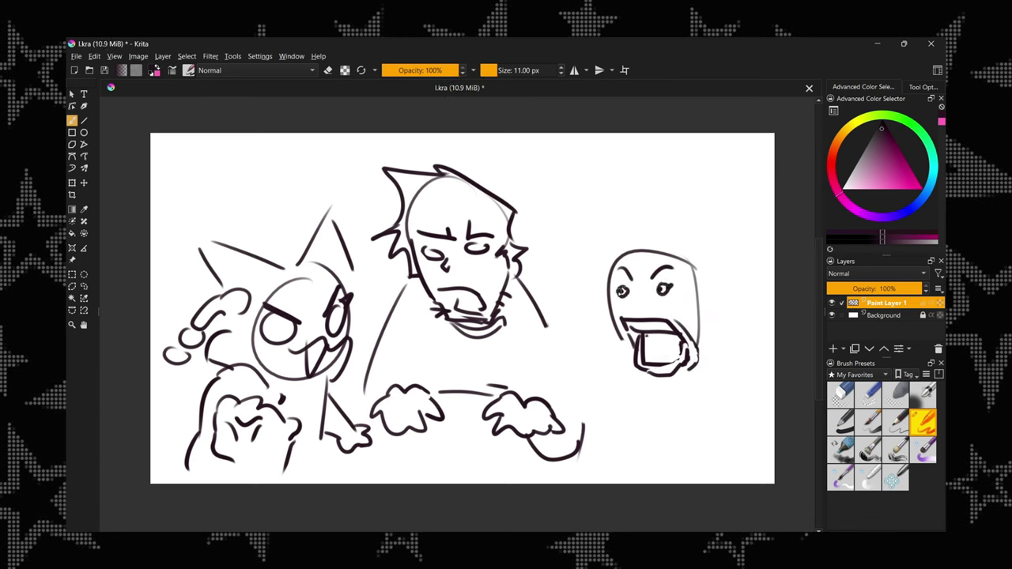
drag(636, 267, 646, 280)
mouse_move(498, 348)
mouse_down()
mouse_move(586, 357)
mouse_move(582, 393)
mouse_up()
drag(536, 365, 543, 386)
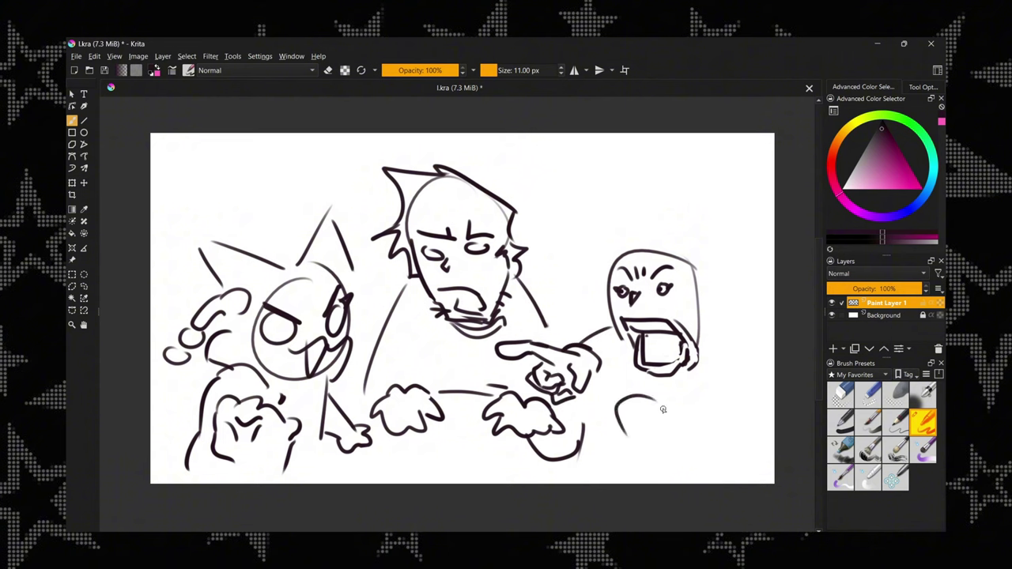
Step: Add an angular fist arm, body lines and a hooked hair strand, plus strokes under the cat's hands
drag(618, 433, 678, 403)
drag(636, 417, 651, 407)
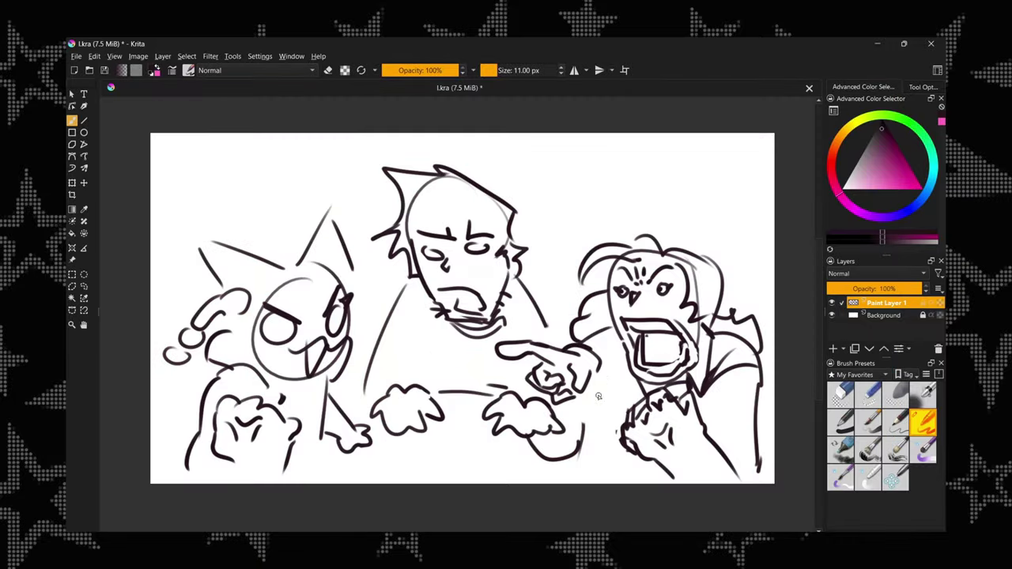
mouse_move(624, 360)
mouse_down()
mouse_move(615, 481)
mouse_move(714, 441)
mouse_up()
key(ctrl+z)
drag(613, 460, 608, 482)
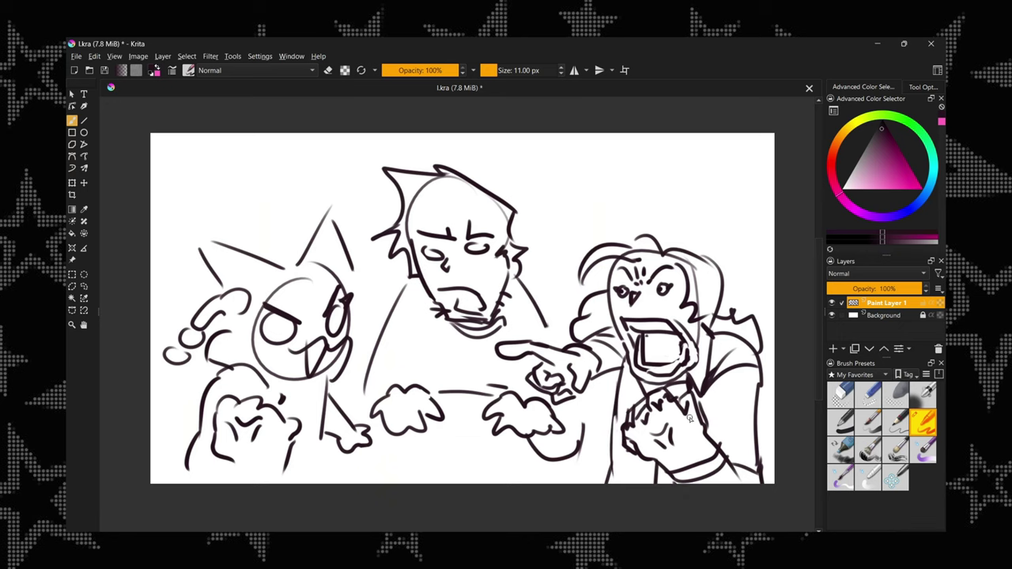
drag(615, 378, 591, 427)
drag(615, 236, 638, 244)
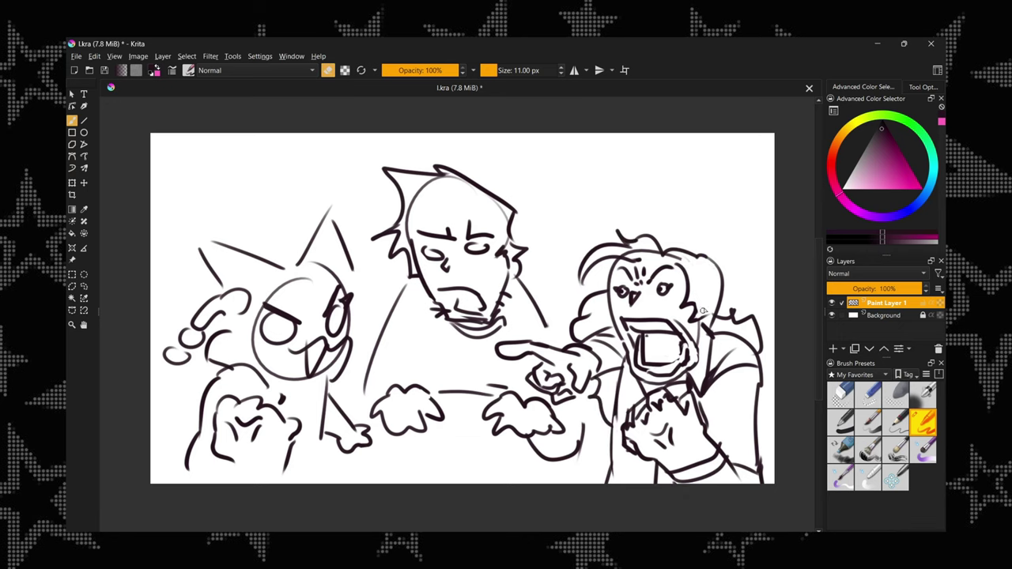
drag(701, 361, 751, 325)
mouse_move(269, 435)
mouse_down()
mouse_move(348, 420)
mouse_move(336, 437)
mouse_up()
Step: Extend the cat's side lines downward and add hair spikes to the middle head
drag(235, 427, 230, 447)
drag(378, 360, 401, 445)
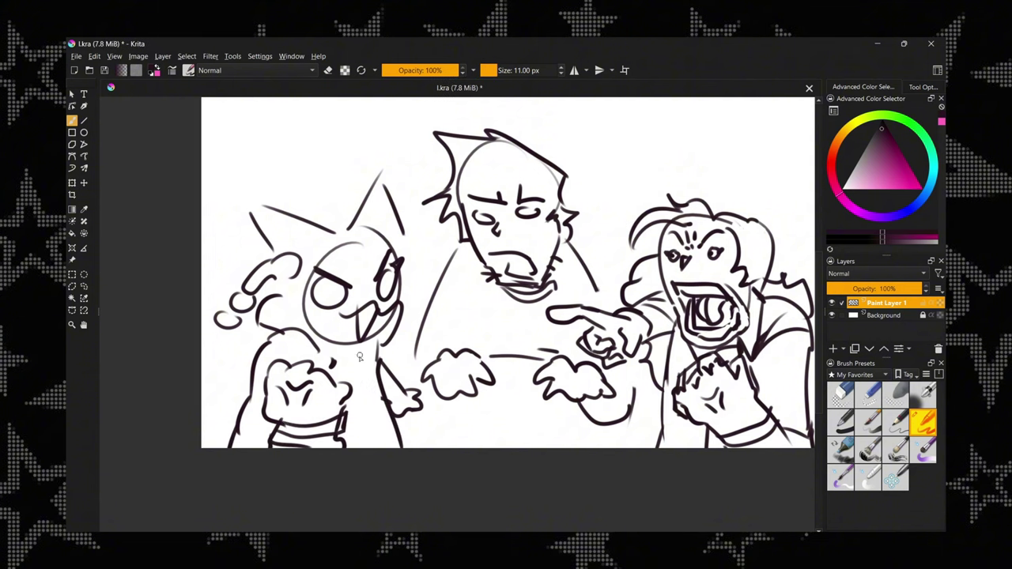
scroll(479, 286, up, 1)
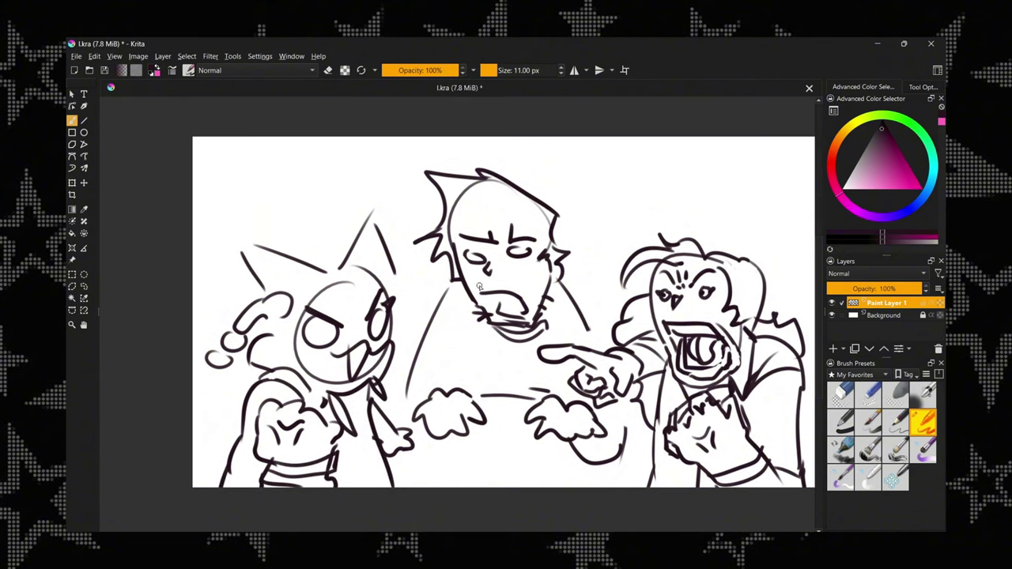
drag(488, 170, 563, 204)
drag(553, 197, 558, 238)
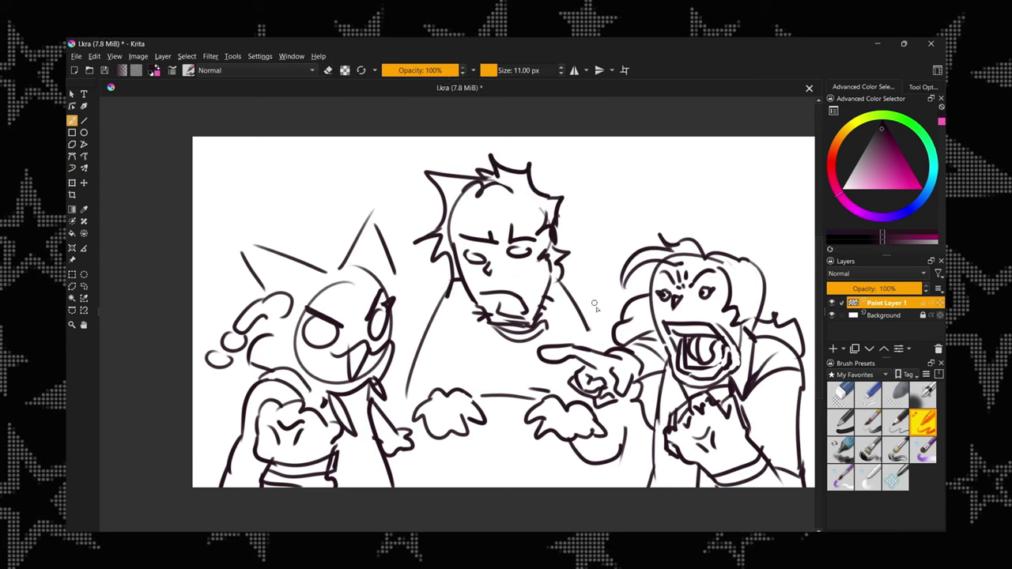
Step: Run the body side lines down to the canvas bottom, then turn off eraser mode
drag(592, 300, 604, 356)
drag(410, 393, 399, 423)
drag(403, 467, 462, 449)
drag(401, 449, 395, 474)
drag(624, 399, 637, 486)
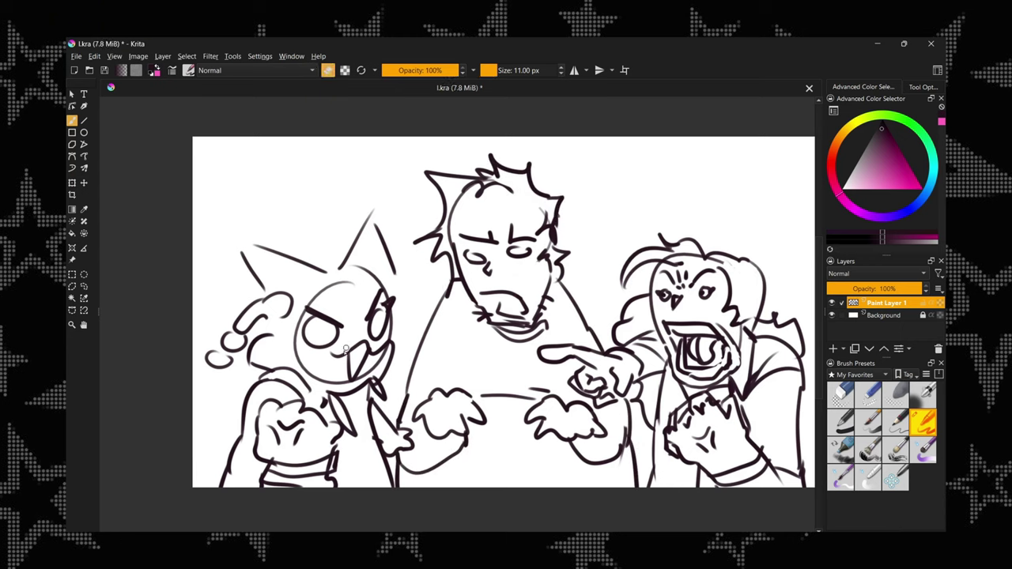
click(922, 431)
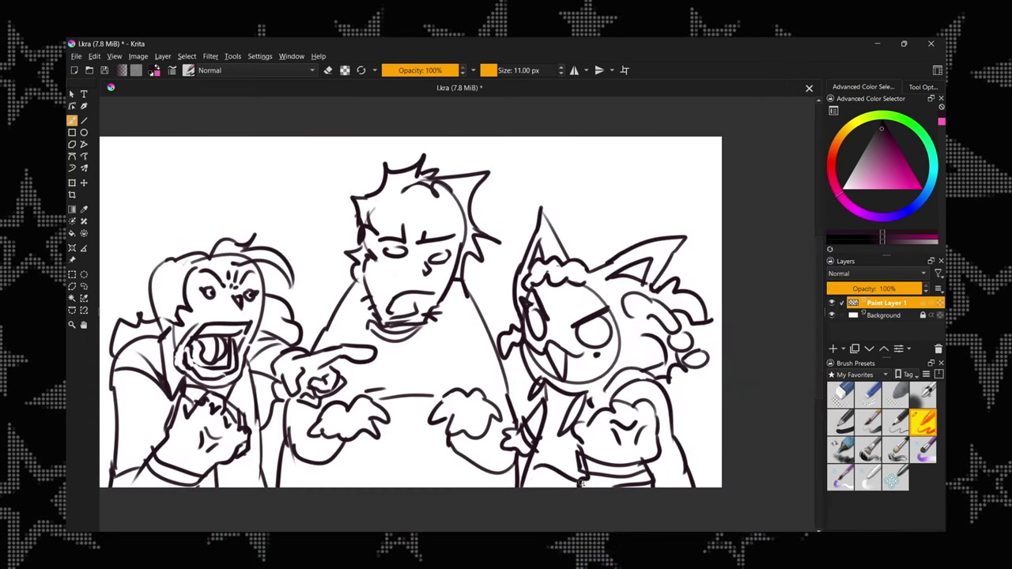
Step: Mirror the view to check composition, then darken inside the right figure's mouth
key(m)
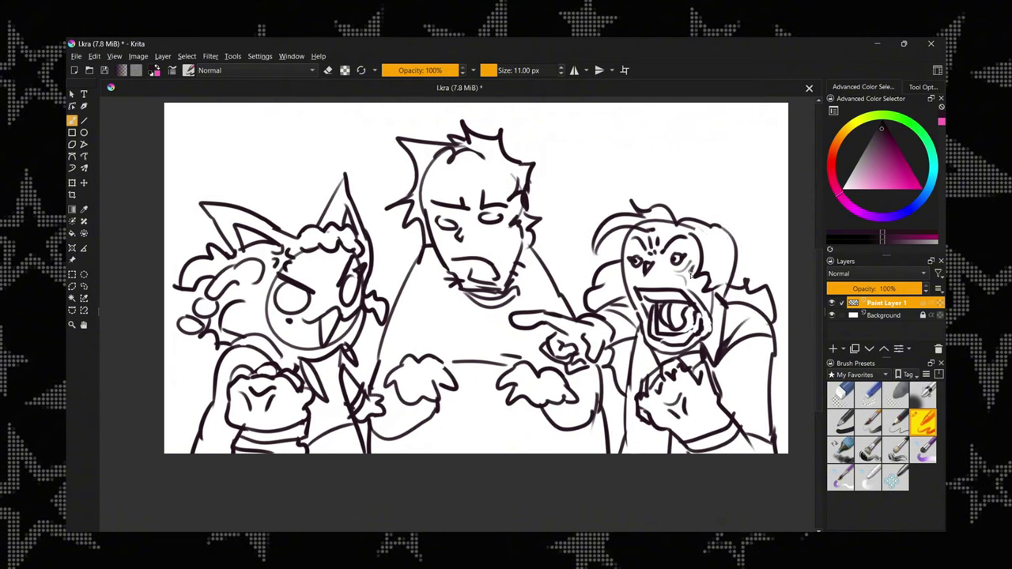
drag(672, 310, 689, 315)
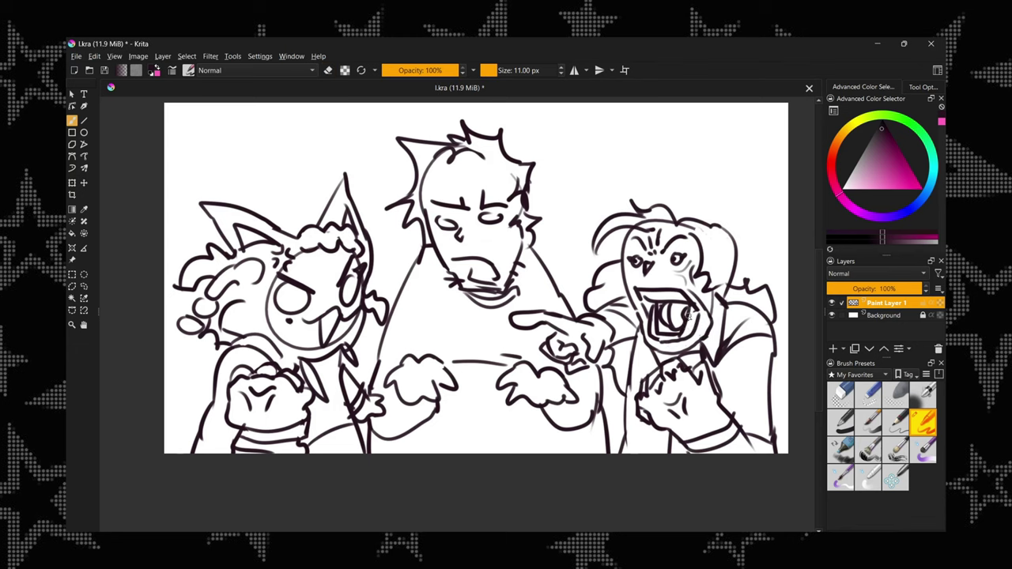
scroll(588, 416, up, 2)
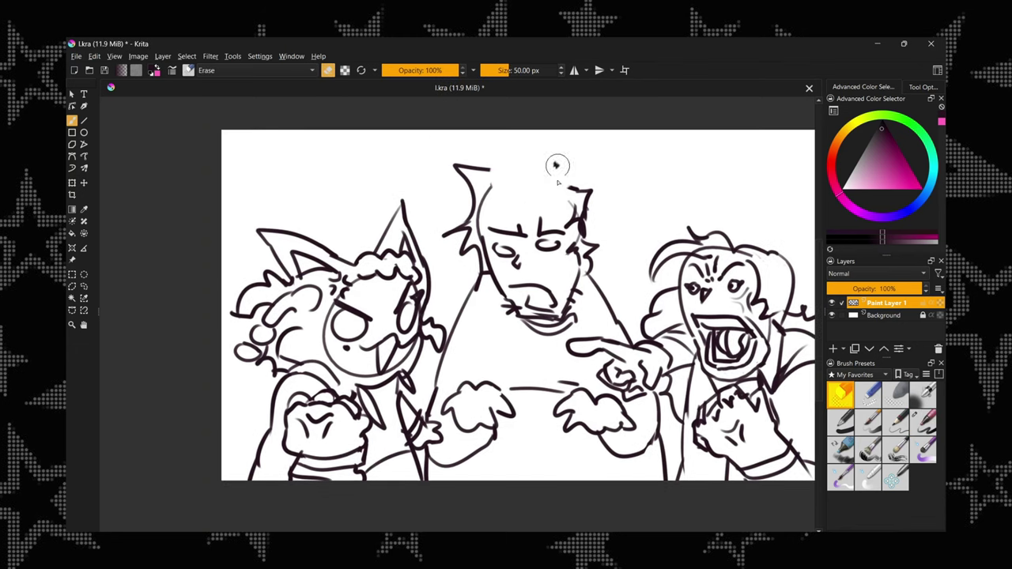
Step: Add strokes to the middle figure's face; try and cancel a transform
key(e)
mouse_move(534, 256)
mouse_down()
mouse_move(561, 274)
mouse_move(585, 268)
mouse_up()
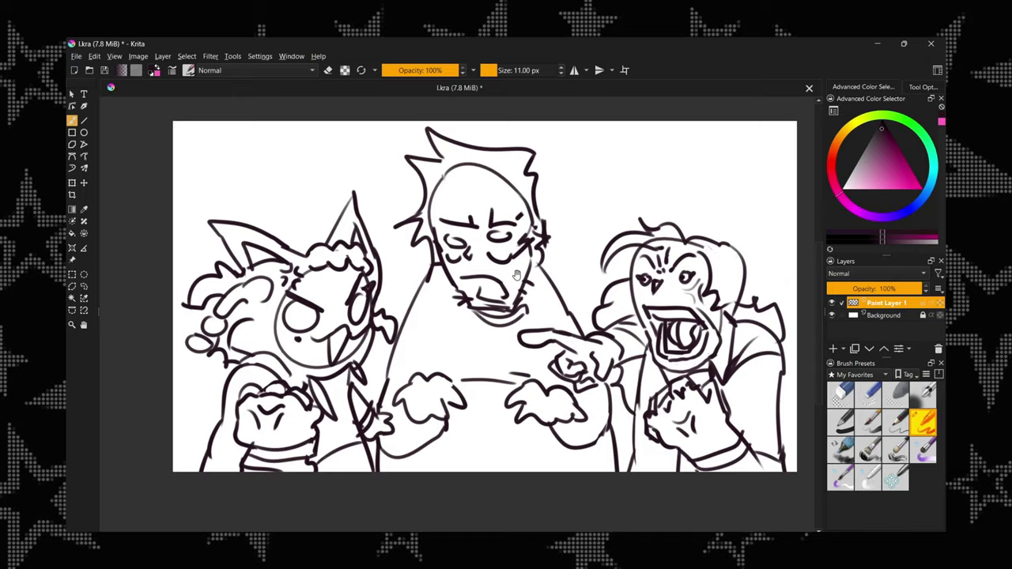
key(ctrl+t)
drag(636, 326, 645, 345)
key(Escape)
key(b)
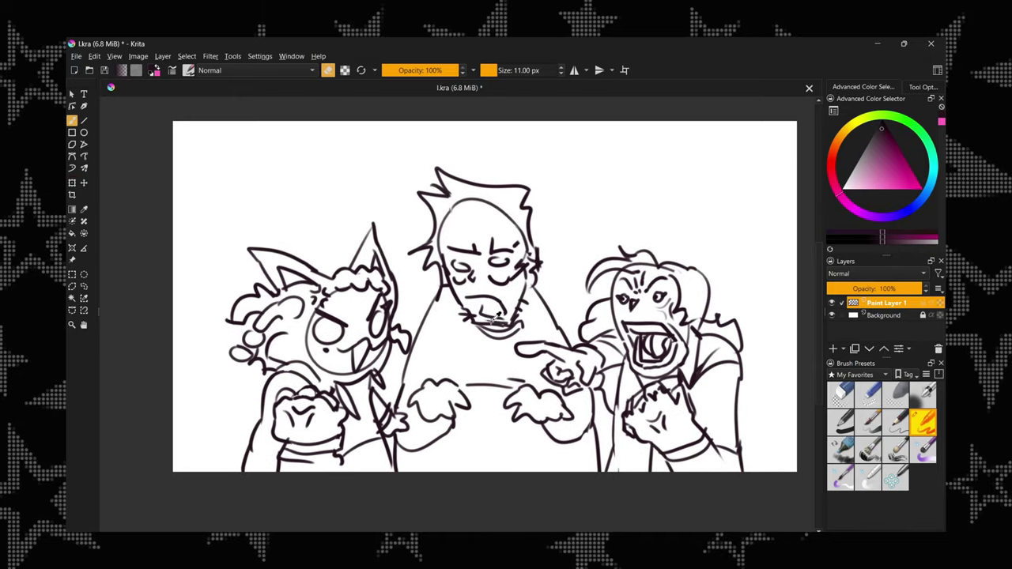
Step: Draw a zigzag with diagonal lines at the lower left
drag(201, 394, 251, 466)
key(ctrl+z)
mouse_move(174, 384)
mouse_down()
mouse_move(204, 363)
mouse_move(235, 468)
mouse_up()
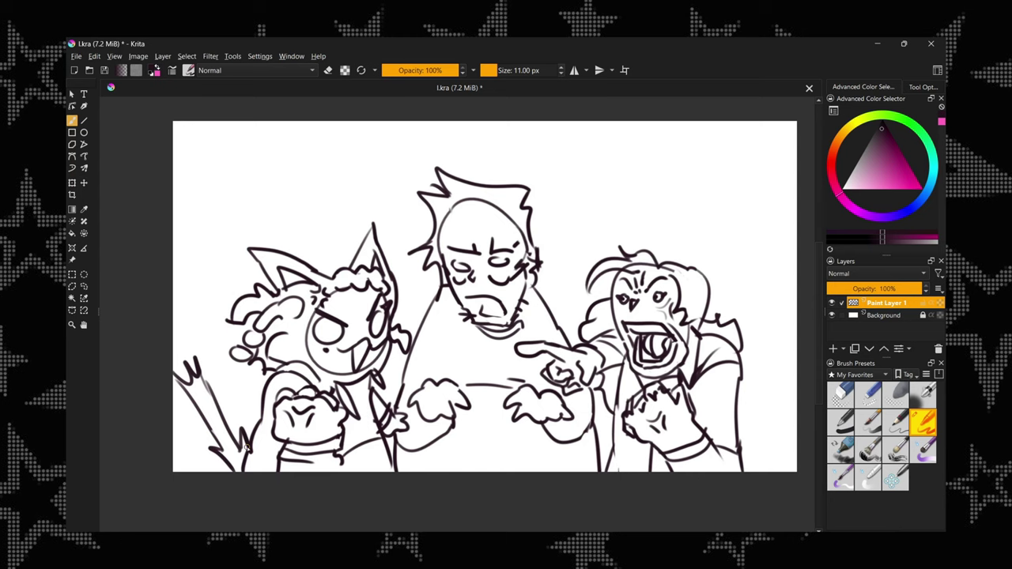
drag(228, 415, 251, 458)
Step: Replace the middle figure's left hand with a vertical body line and add forehead hair strands
key(e)
drag(415, 387, 474, 431)
key(e)
drag(446, 373, 447, 471)
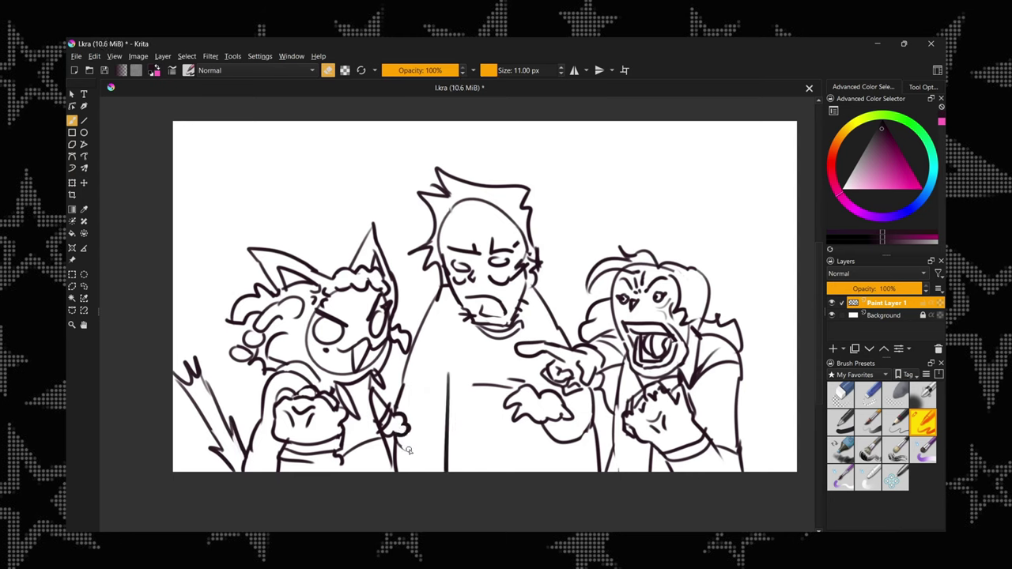
drag(398, 405, 441, 400)
drag(435, 338, 451, 366)
mouse_move(466, 196)
mouse_down()
mouse_move(448, 226)
mouse_move(471, 221)
mouse_up()
Step: Mirror the view to check proportions, then erase strokes near the right figure's arm
key(m)
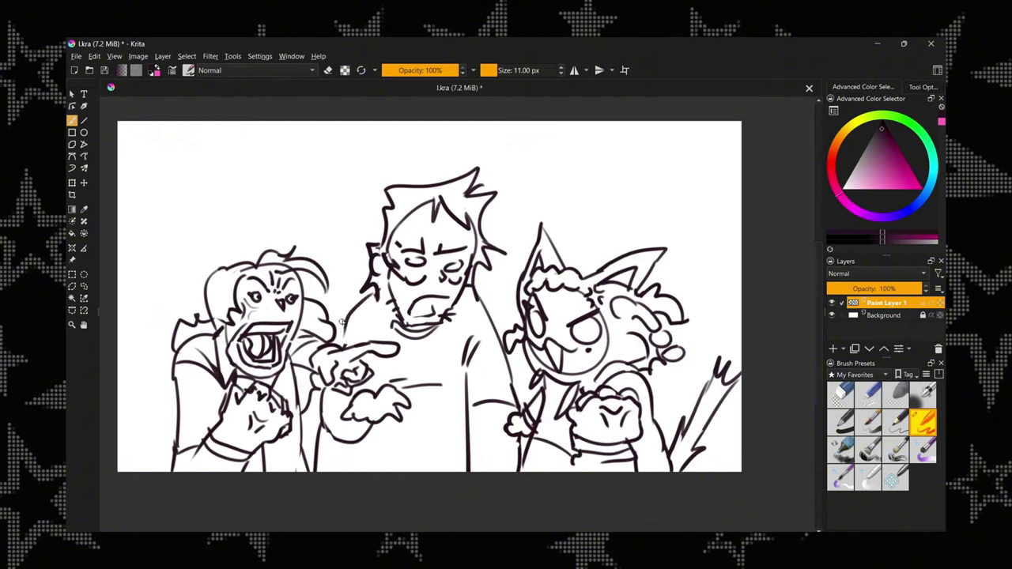
key(m)
key(e)
drag(590, 387, 585, 470)
key(e)
key(e)
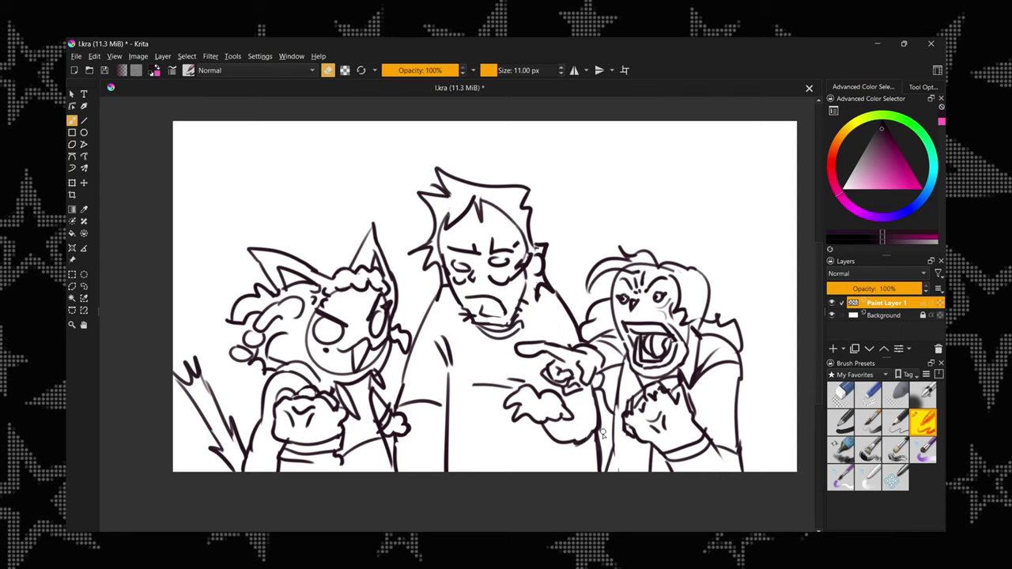
key(e)
Step: Add lower-hand strokes and a bottom curve, then shrink the sketch to free space above
drag(528, 419, 543, 410)
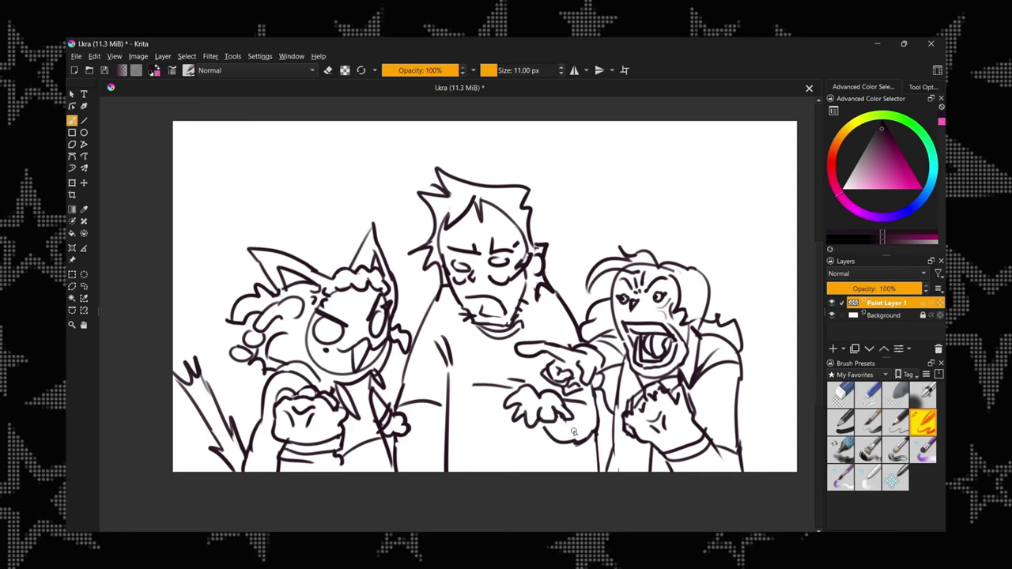
drag(459, 459, 550, 470)
key(ctrl+t)
drag(795, 122, 739, 158)
key(Return)
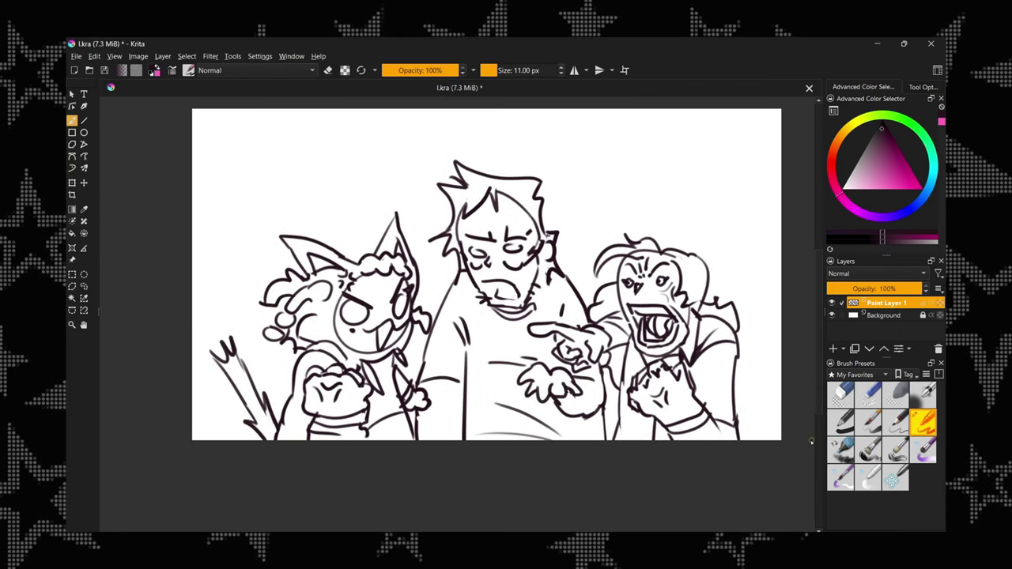
Step: Pick a thin brush and letter 'AI is' above the figures
click(840, 423)
click(832, 349)
click(922, 421)
mouse_move(336, 207)
mouse_down()
mouse_move(371, 202)
mouse_move(367, 190)
mouse_up()
mouse_move(360, 157)
mouse_down()
mouse_move(407, 152)
mouse_move(383, 202)
mouse_up()
drag(372, 204, 404, 198)
drag(444, 166, 448, 184)
drag(483, 147, 463, 177)
Step: Move the words down and left, then letter 'Art'
drag(474, 111, 482, 213)
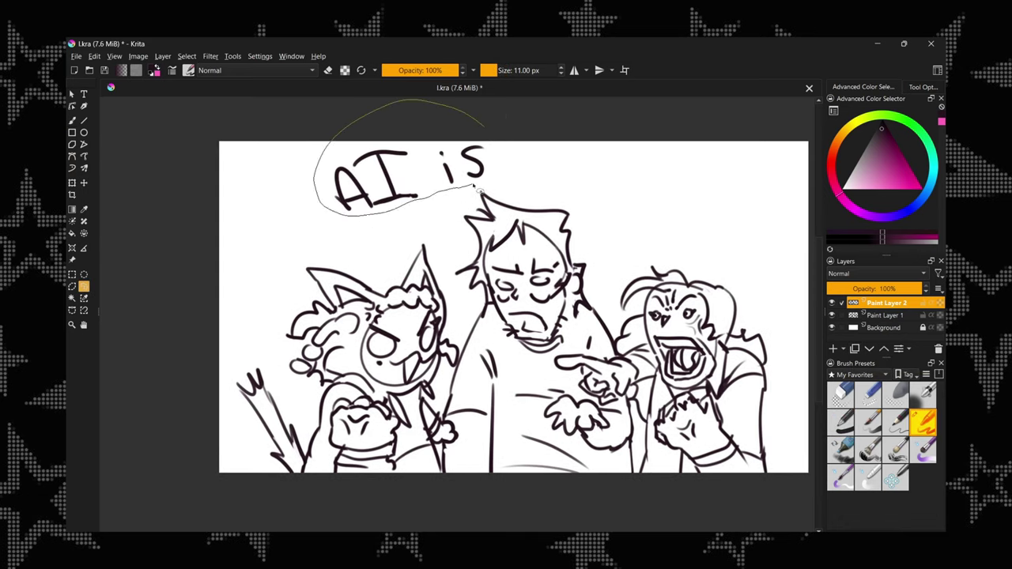
drag(380, 181, 356, 203)
drag(563, 202, 619, 221)
drag(568, 190, 672, 185)
drag(718, 156, 688, 239)
drag(668, 207, 715, 198)
Step: Add the exclamation marks after 'Art', undoing one extra stroke
drag(739, 166, 719, 226)
drag(769, 180, 739, 233)
click(732, 244)
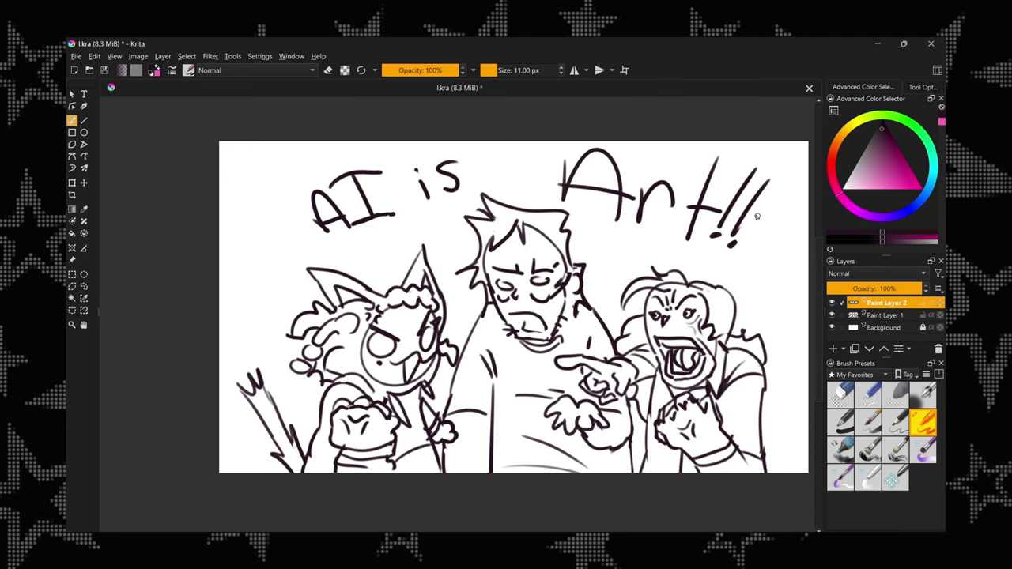
key(ctrl+z)
drag(761, 169, 728, 221)
drag(777, 180, 744, 221)
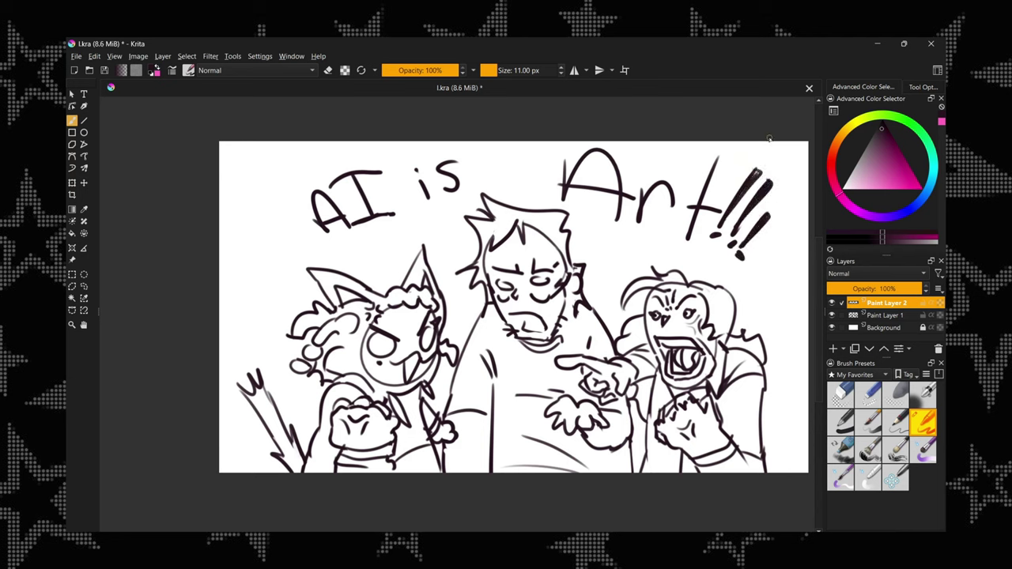
click(883, 327)
Step: Paint skin tone on the right figure's face and hands with the marker, then pick blue
click(832, 349)
click(840, 421)
mouse_move(656, 301)
mouse_down()
mouse_move(695, 371)
mouse_move(690, 320)
mouse_up()
drag(660, 411, 704, 455)
drag(691, 403, 724, 451)
key(bracketleft)
key(bracketleft)
mouse_move(561, 360)
mouse_down()
mouse_move(605, 395)
mouse_move(648, 371)
mouse_move(648, 471)
mouse_move(696, 478)
mouse_up()
click(918, 201)
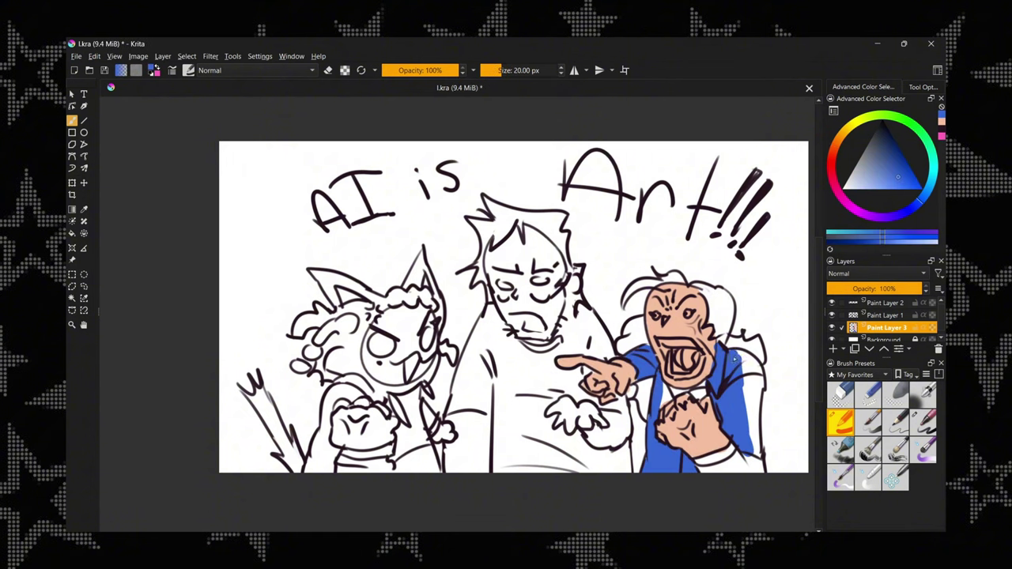